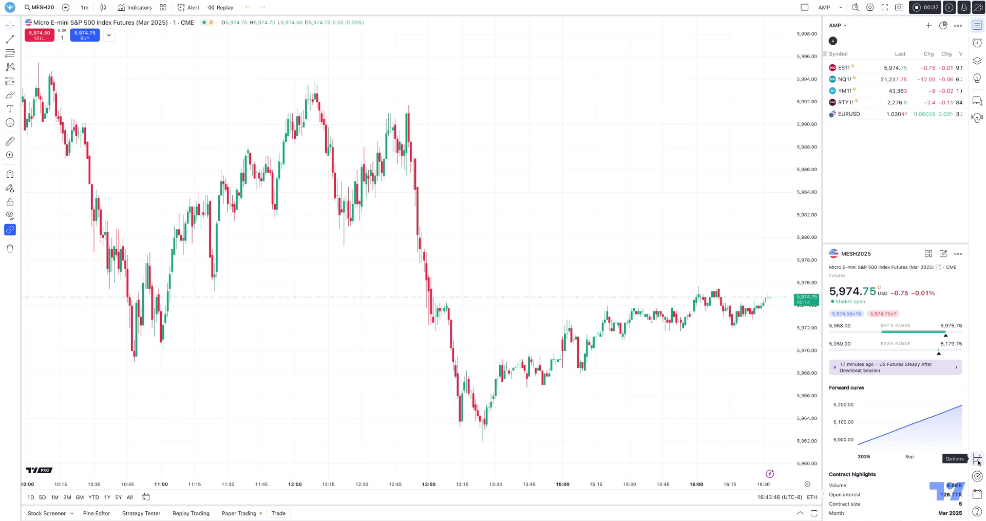
{"action": "left_click", "coordinate": [978, 462]}
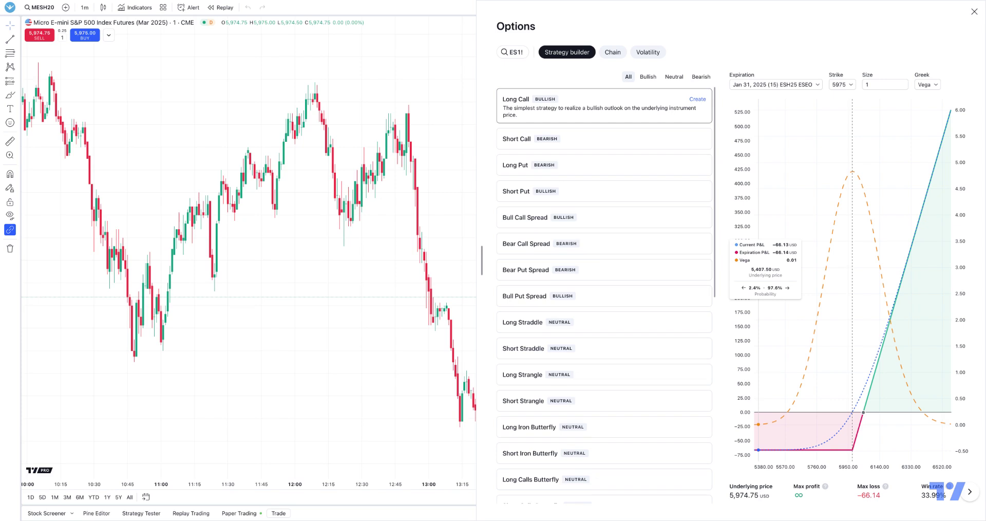
{"action": "left_click", "coordinate": [613, 52]}
{"action": "left_click", "coordinate": [640, 54]}
{"action": "left_click", "coordinate": [571, 53]}
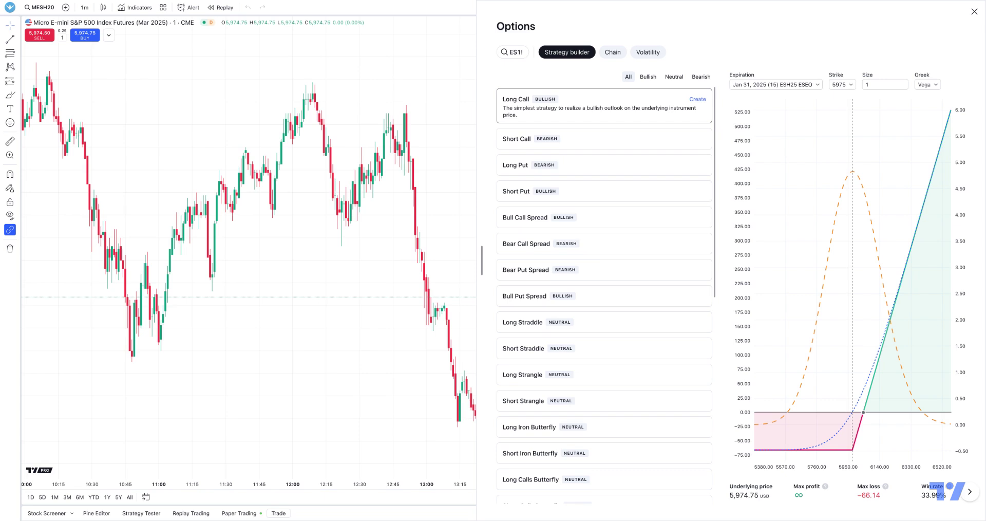
Replace the ES1! underlying with MESH2025, found by searching MESH and expanding the MES contracts
{"action": "left_click", "coordinate": [517, 54]}
{"action": "type", "text": "MESH25"}
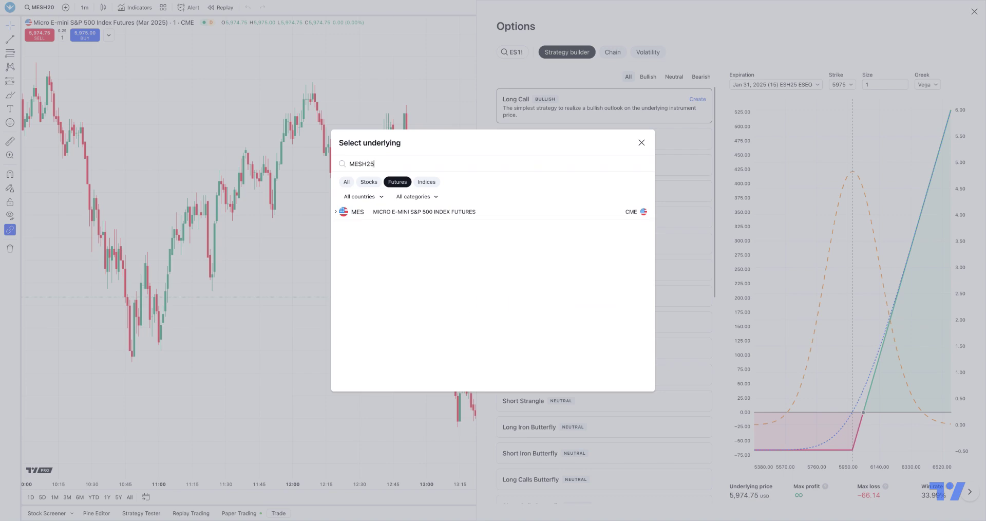
{"action": "key", "text": "BackSpace"}
{"action": "key", "text": "BackSpace"}
{"action": "left_click", "coordinate": [363, 214]}
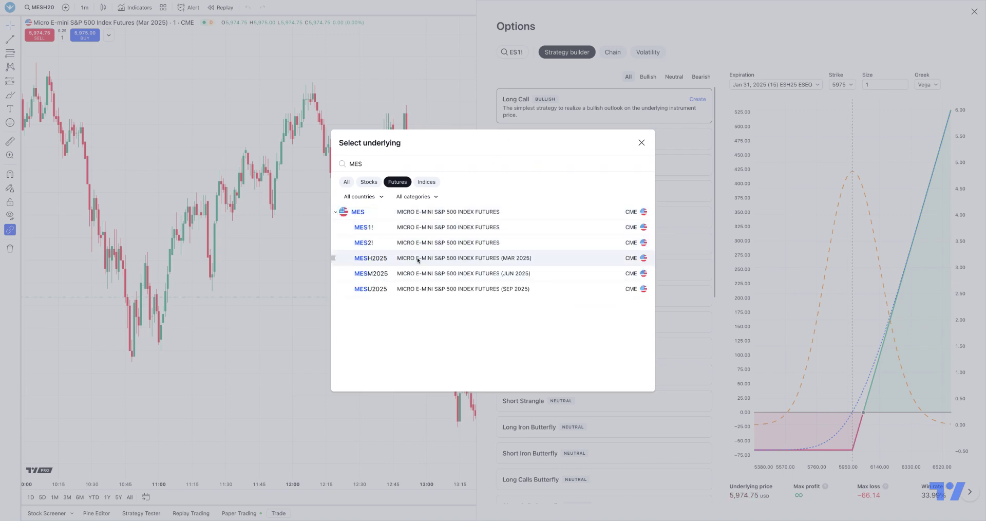
{"action": "left_click", "coordinate": [417, 257]}
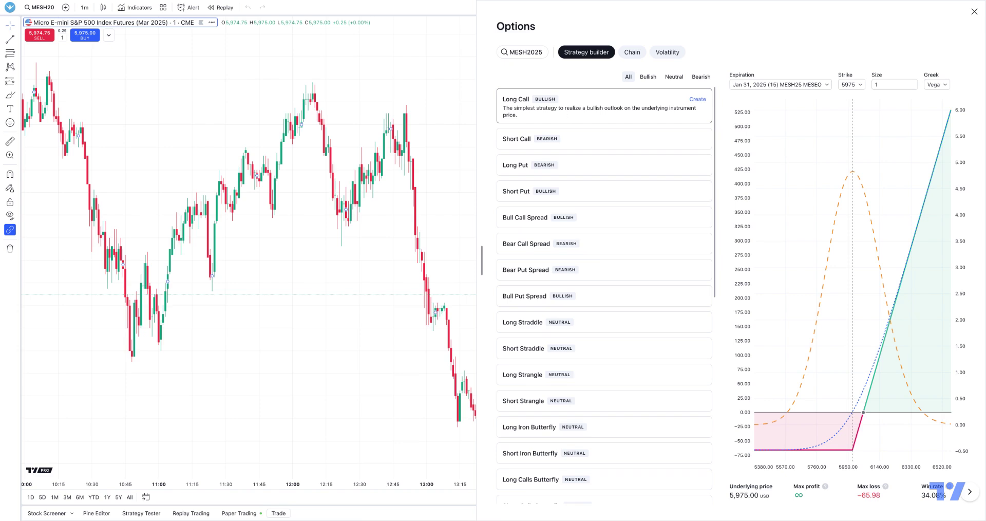
Create and save a Long Call strategy from the template, then delete it
{"action": "left_click", "coordinate": [698, 99]}
{"action": "left_click", "coordinate": [556, 285]}
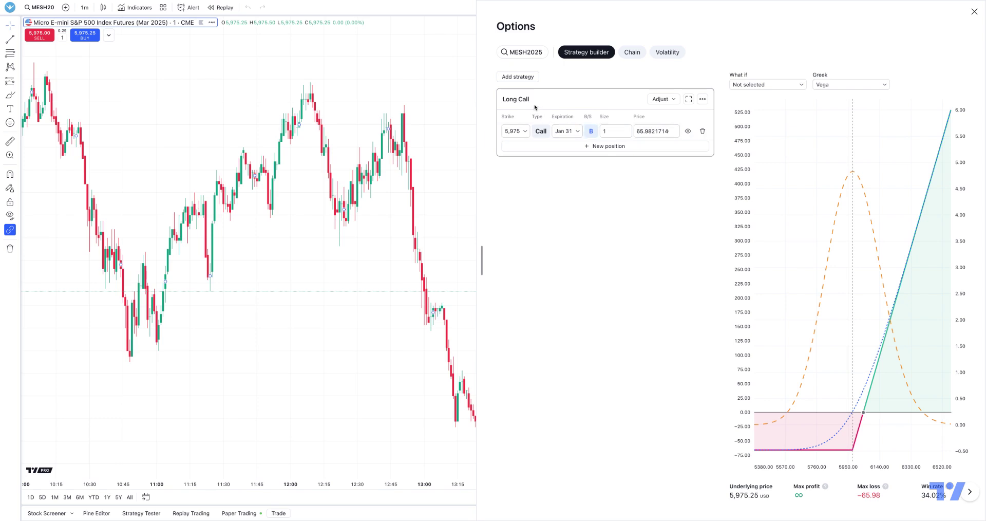
{"action": "left_click", "coordinate": [702, 98]}
{"action": "left_click", "coordinate": [711, 142]}
{"action": "left_click", "coordinate": [557, 277]}
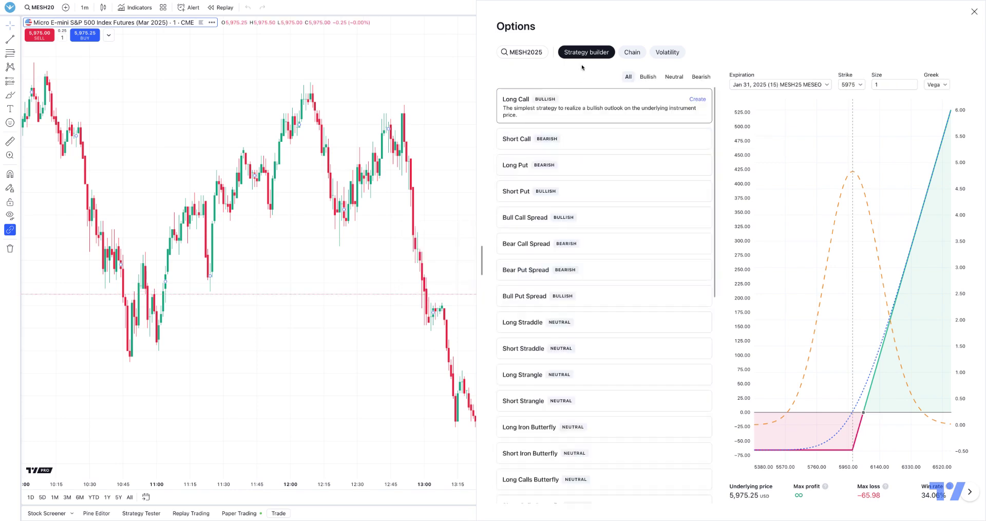
Recreate the Long Call, save it as 'Long Call - AMP test', and keep the 5,975 strike
{"action": "left_click", "coordinate": [697, 100]}
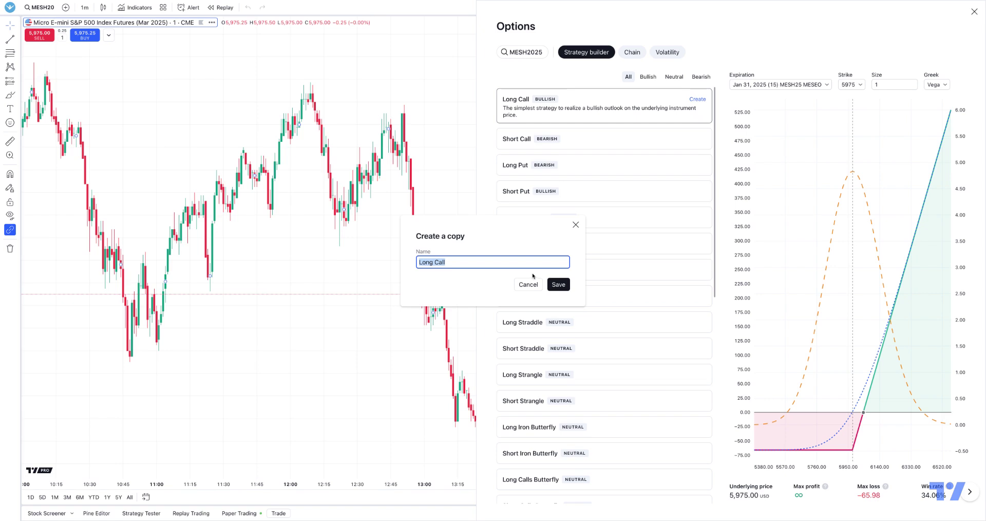
{"action": "left_click", "coordinate": [494, 262]}
{"action": "type", "text": "- AMP test"}
{"action": "left_click", "coordinate": [557, 285]}
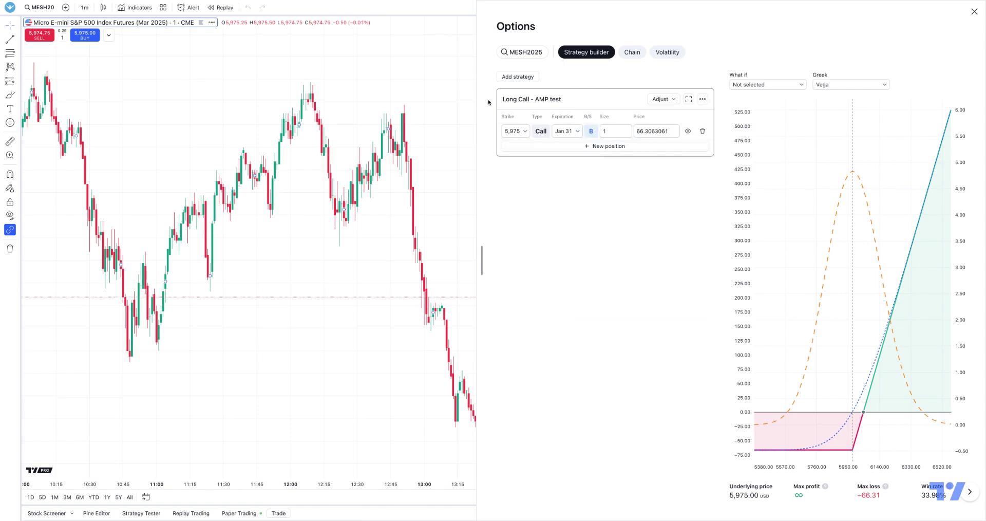
{"action": "left_click", "coordinate": [523, 131]}
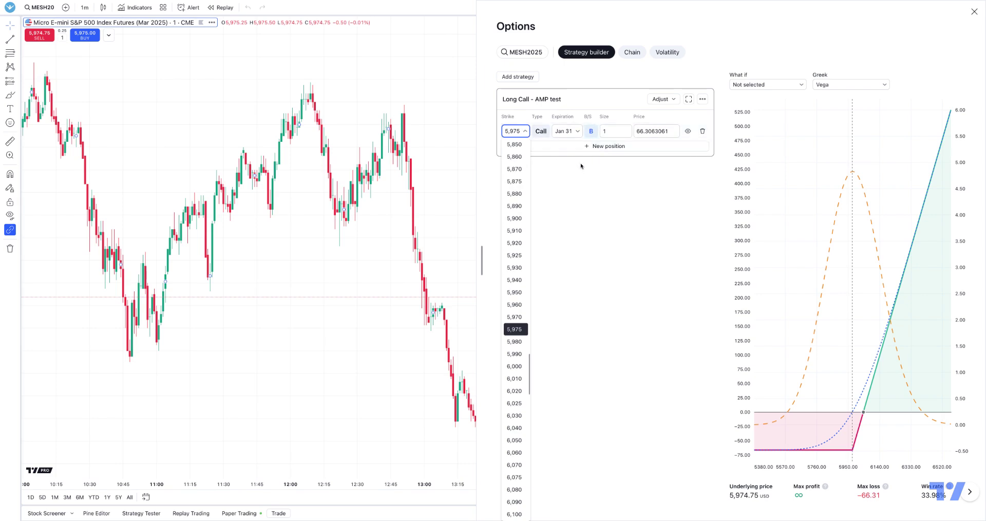
{"action": "left_click", "coordinate": [615, 217]}
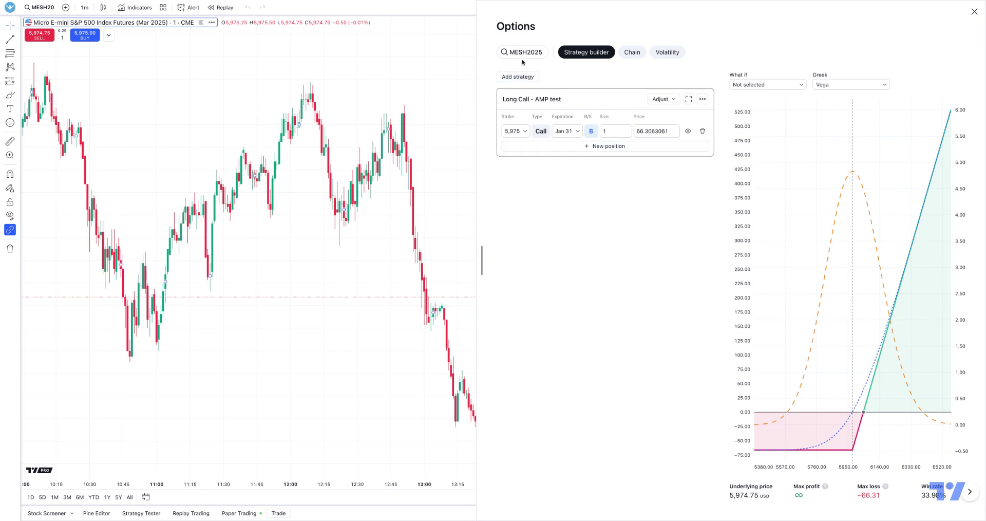
{"action": "left_click", "coordinate": [632, 52]}
{"action": "left_click", "coordinate": [586, 52]}
Browse the strategy templates, then view the MESH2025 options chain table
{"action": "left_click", "coordinate": [517, 76]}
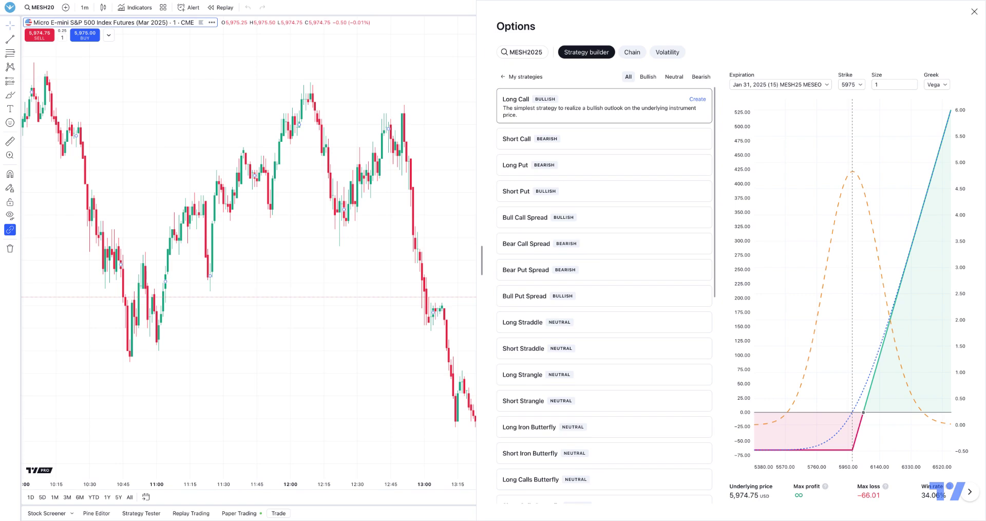
{"action": "left_click", "coordinate": [633, 53]}
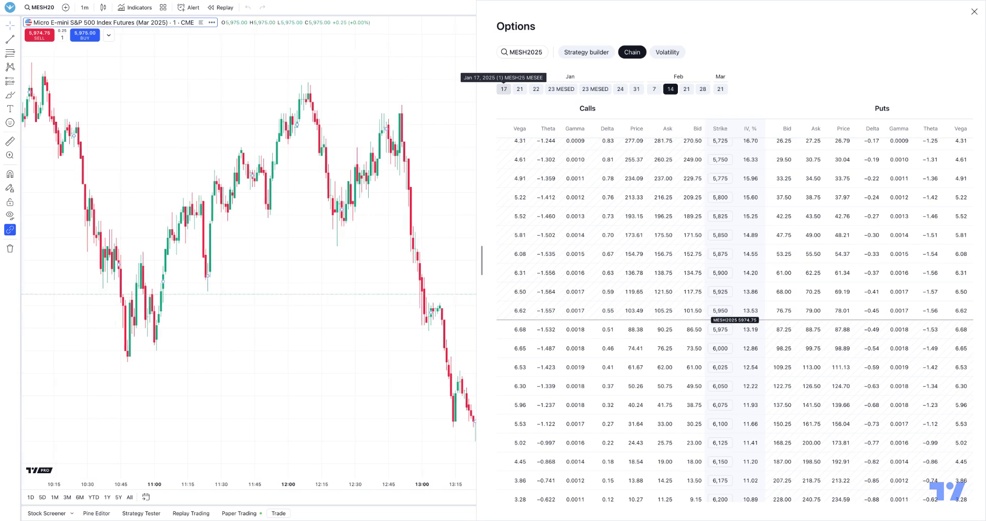
Show the Jan 17 expiry chain and scroll through its strikes
{"action": "left_click", "coordinate": [504, 89]}
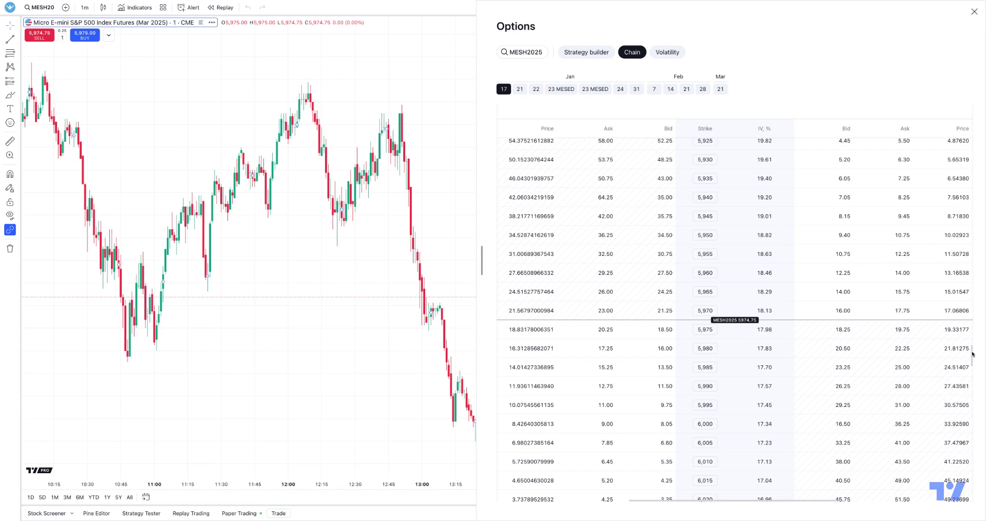
{"action": "scroll", "coordinate": [972, 353], "scroll_direction": "up", "scroll_amount": 6}
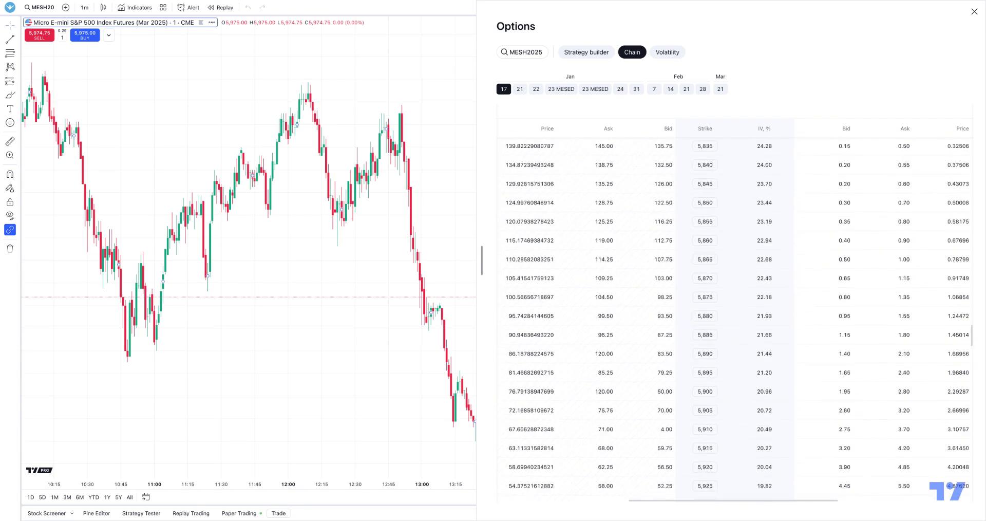
{"action": "scroll", "coordinate": [956, 349], "scroll_direction": "down", "scroll_amount": 1}
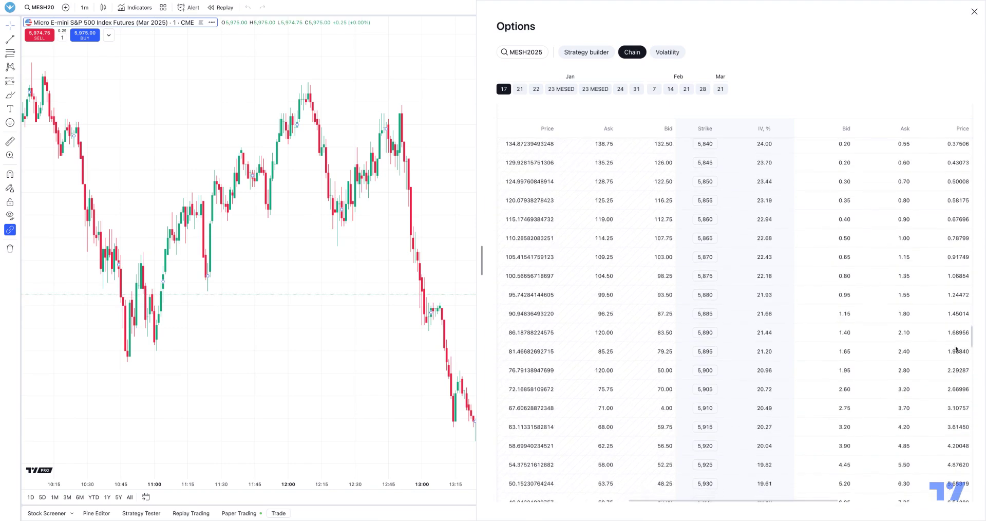
{"action": "scroll", "coordinate": [956, 349], "scroll_direction": "up", "scroll_amount": 2}
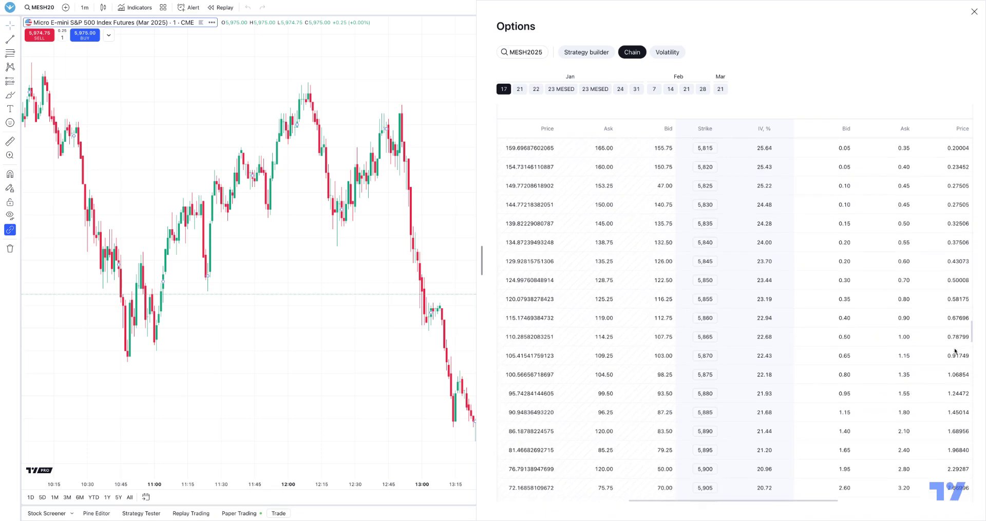
{"action": "scroll", "coordinate": [955, 351], "scroll_direction": "up", "scroll_amount": 15}
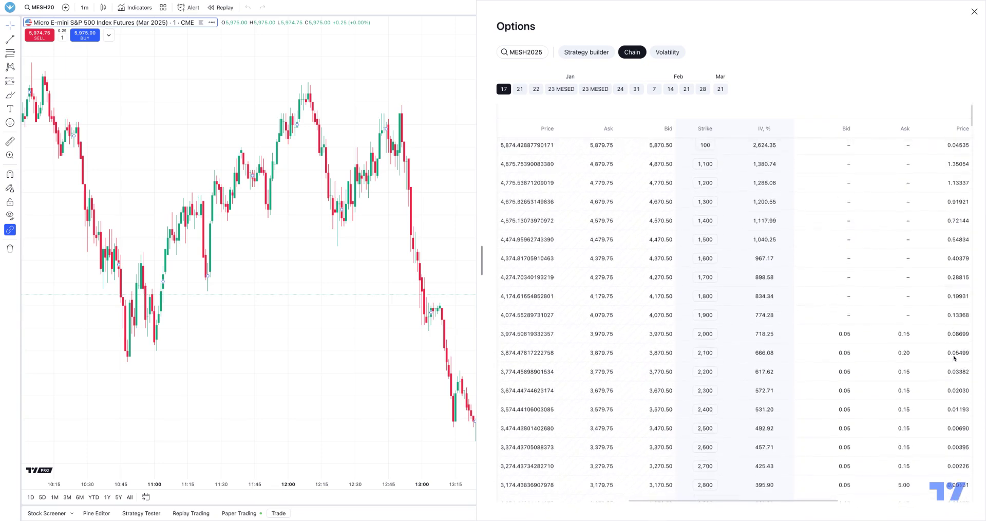
{"action": "scroll", "coordinate": [954, 358], "scroll_direction": "down", "scroll_amount": 3}
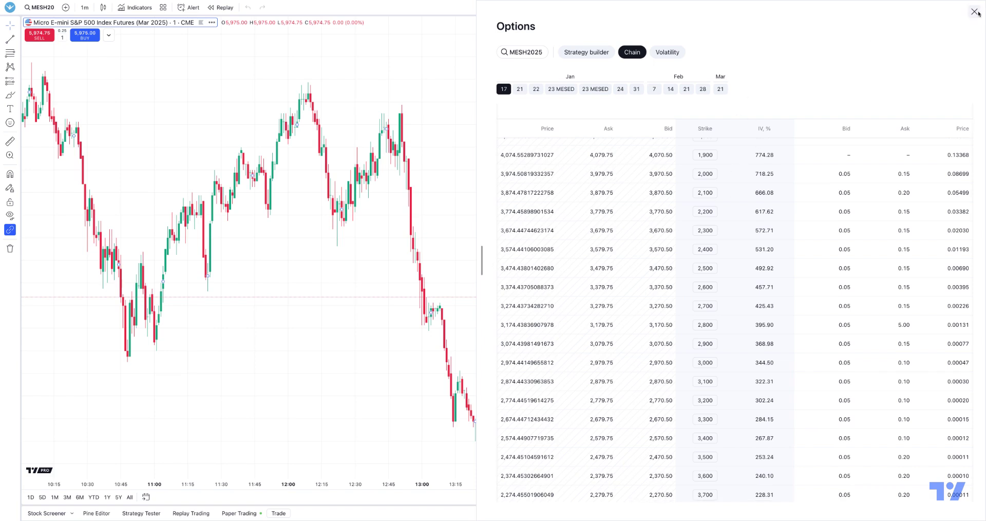
Reopen the Options panel, widen it across the window, and show the Feb 14 chain
{"action": "left_click", "coordinate": [974, 11]}
{"action": "left_click", "coordinate": [977, 458]}
{"action": "left_click_drag", "start_coordinate": [551, 260], "coordinate": [637, 264]}
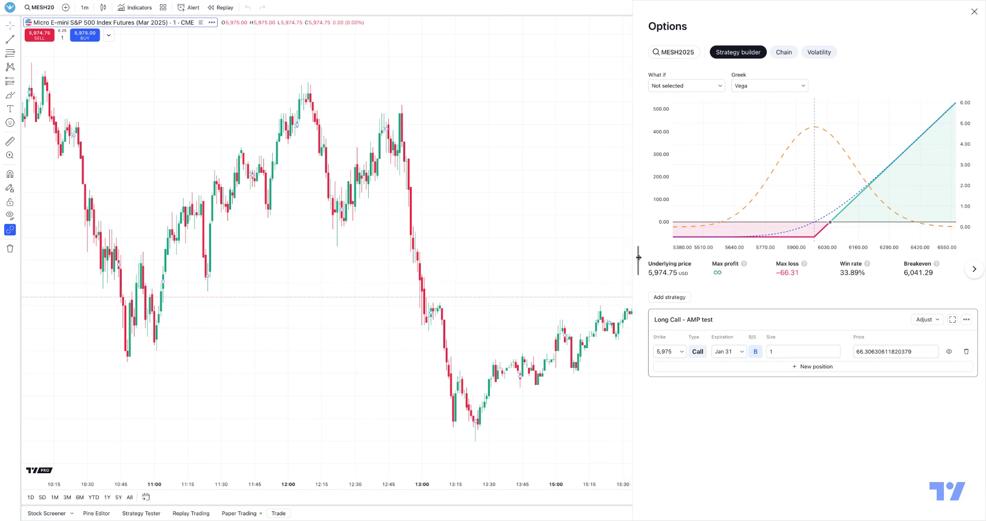
{"action": "left_click_drag", "start_coordinate": [638, 261], "coordinate": [20, 260]}
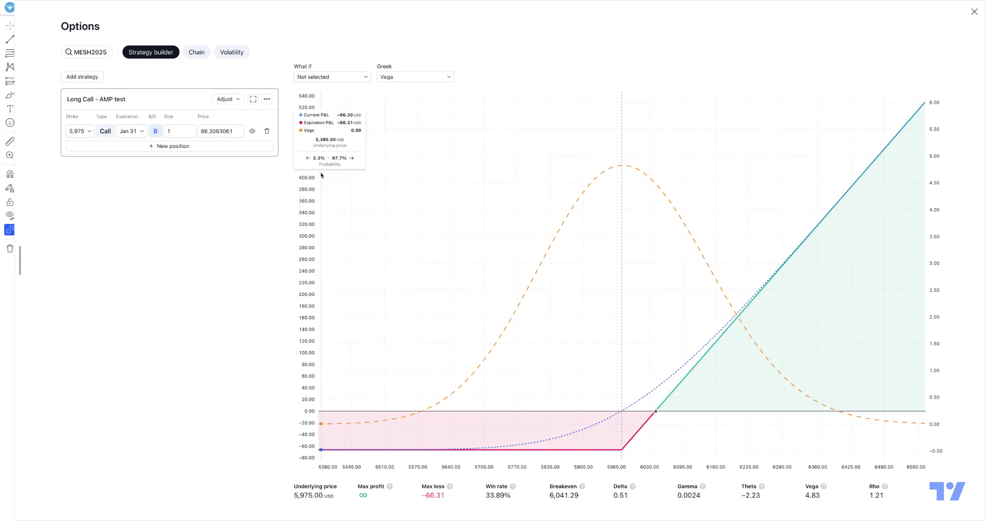
{"action": "left_click", "coordinate": [197, 51]}
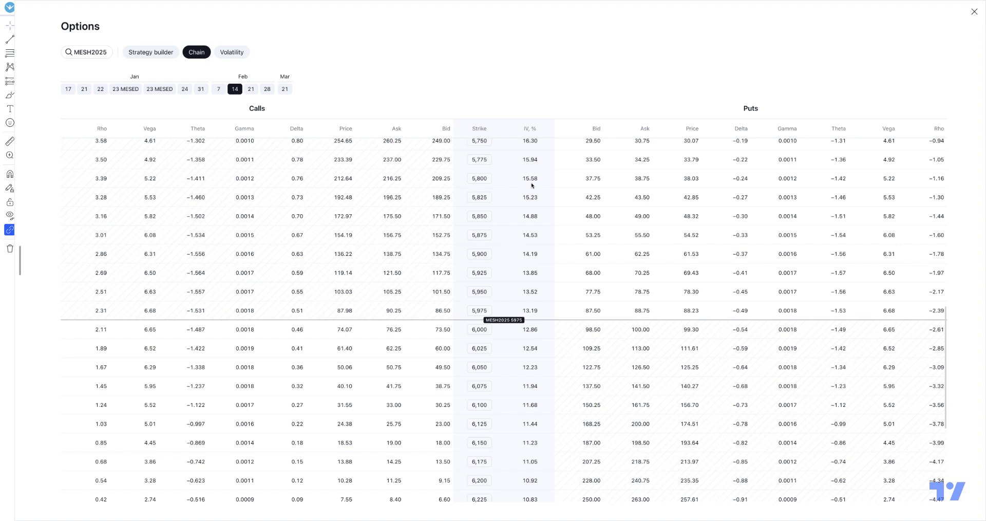
Show the Feb 14 implied-volatility curve in the Volatility view
{"action": "left_click", "coordinate": [232, 52]}
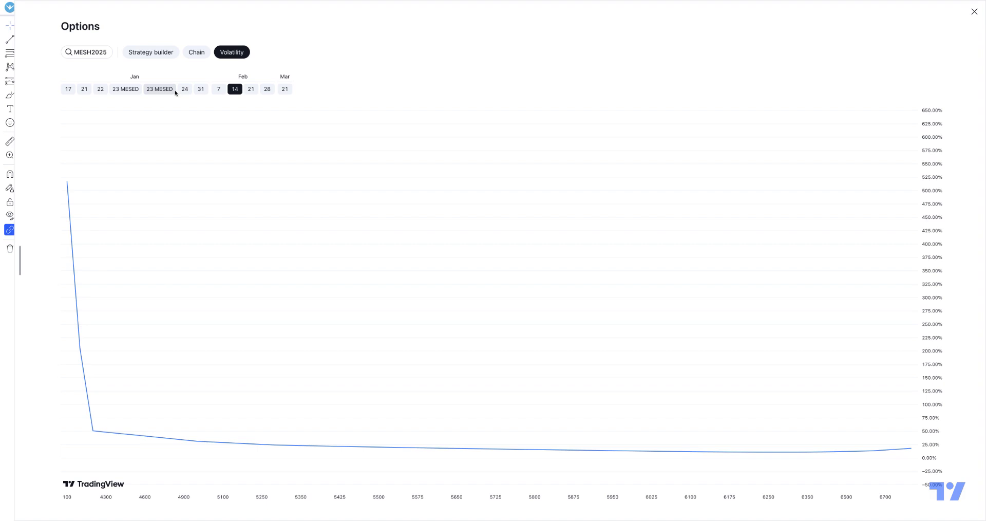
Overlay the Jan 17 volatility curve, then return to the Long Call - AMP test builder
{"action": "left_click", "coordinate": [69, 90]}
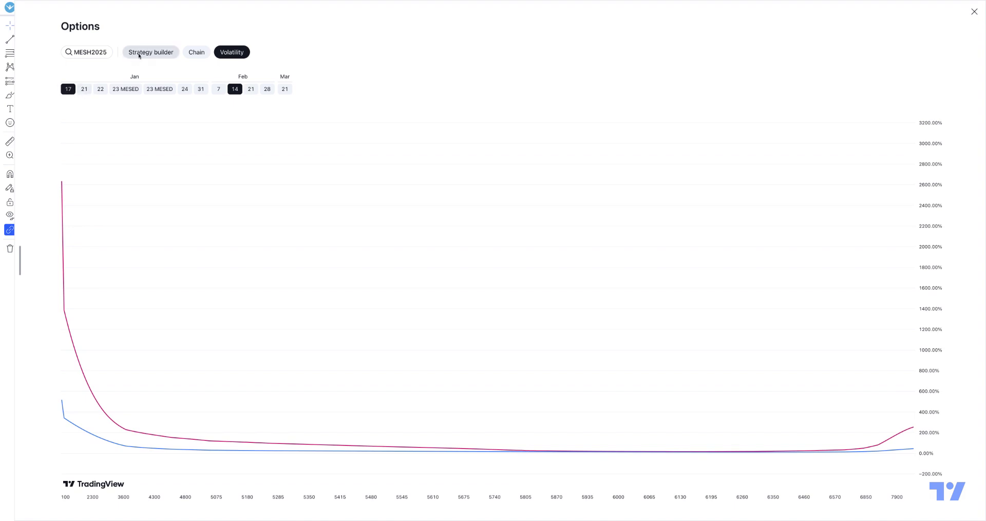
{"action": "left_click", "coordinate": [150, 52]}
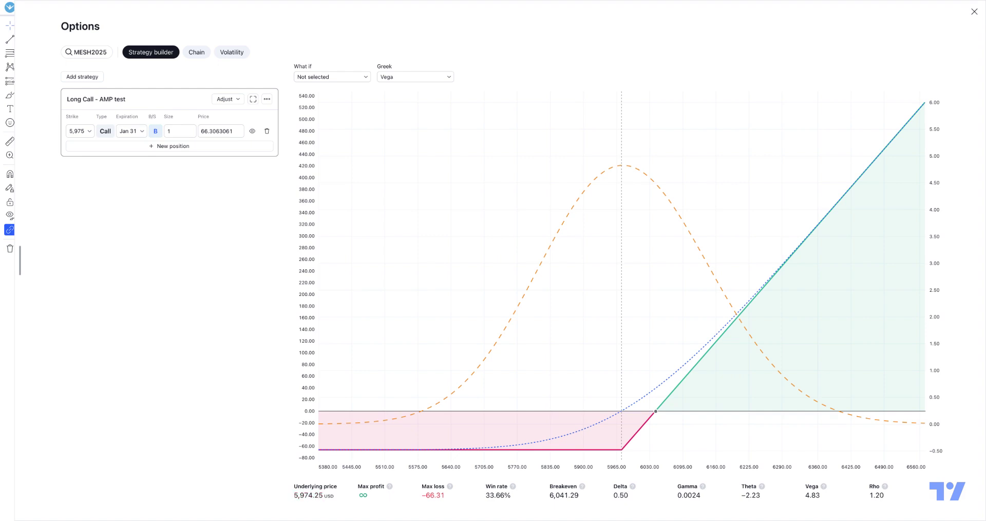
Add a second Long Call strategy from the template and save it as 'Long Call2'
{"action": "left_click", "coordinate": [97, 77]}
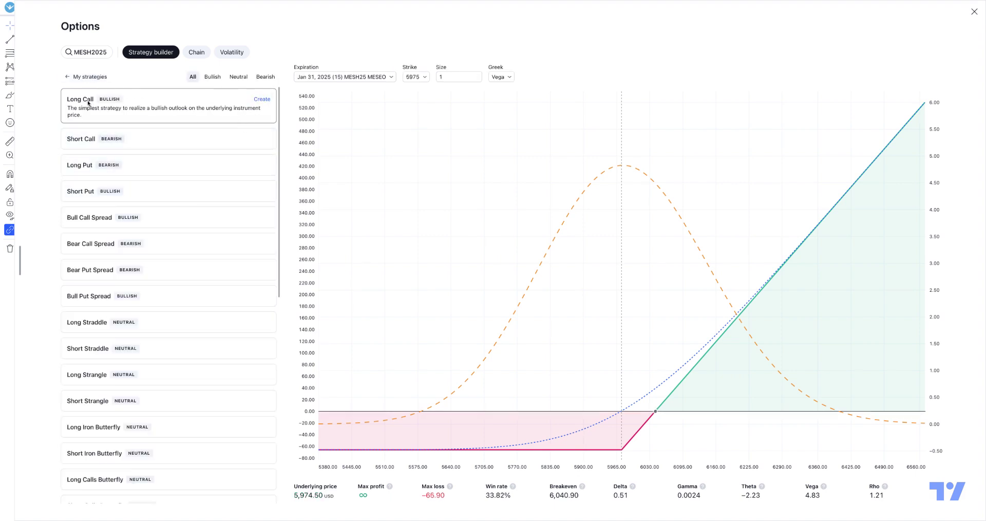
{"action": "left_click", "coordinate": [262, 99]}
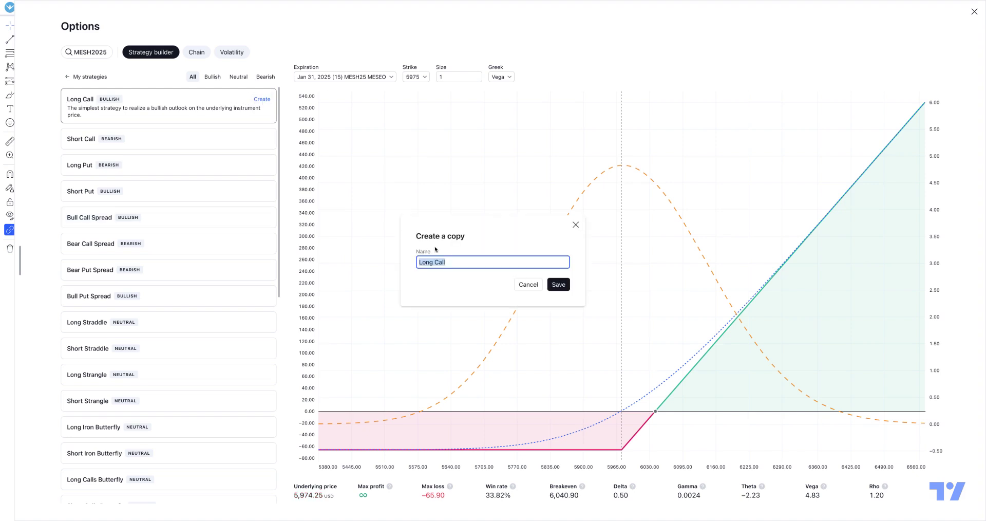
{"action": "left_click", "coordinate": [457, 261]}
{"action": "type", "text": "2"}
{"action": "left_click", "coordinate": [557, 283]}
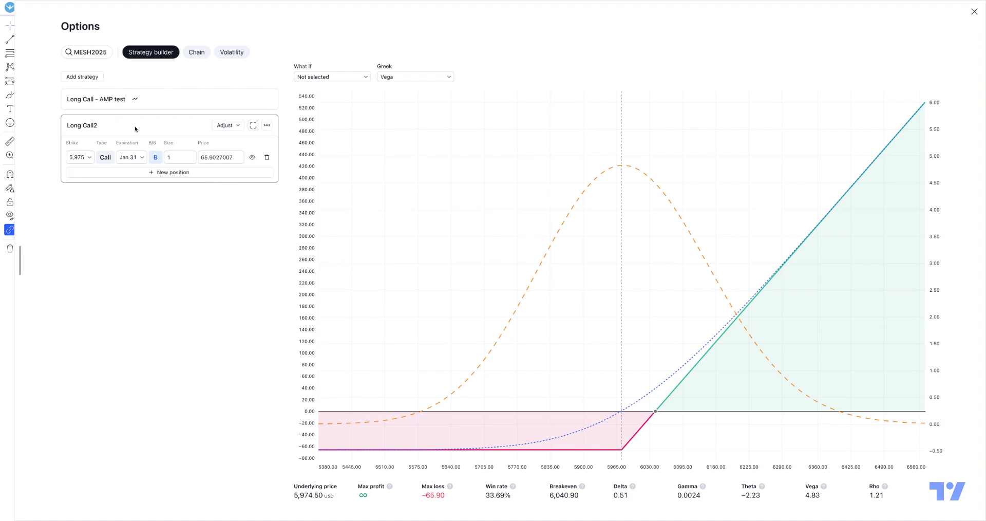
Change the Long Call2 strike to 5,875
{"action": "left_click", "coordinate": [117, 102]}
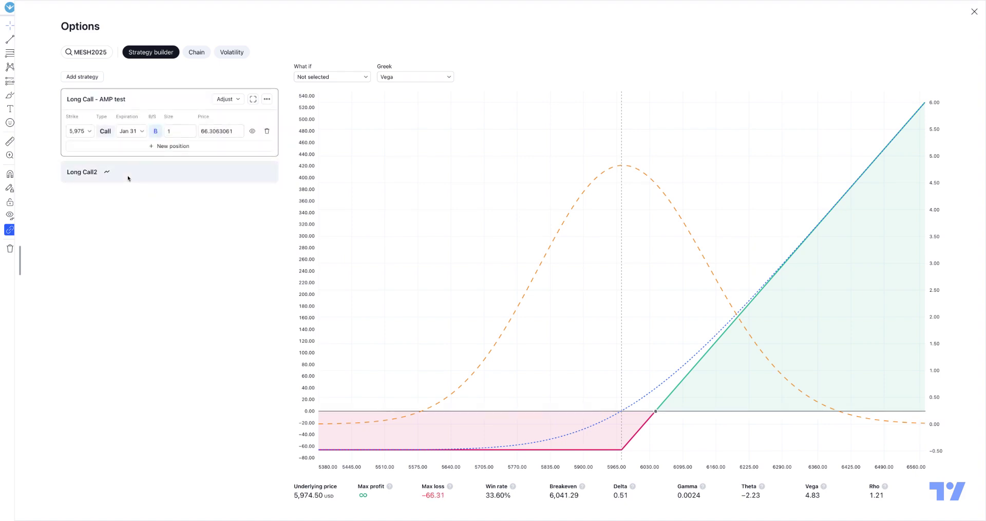
{"action": "left_click", "coordinate": [130, 178]}
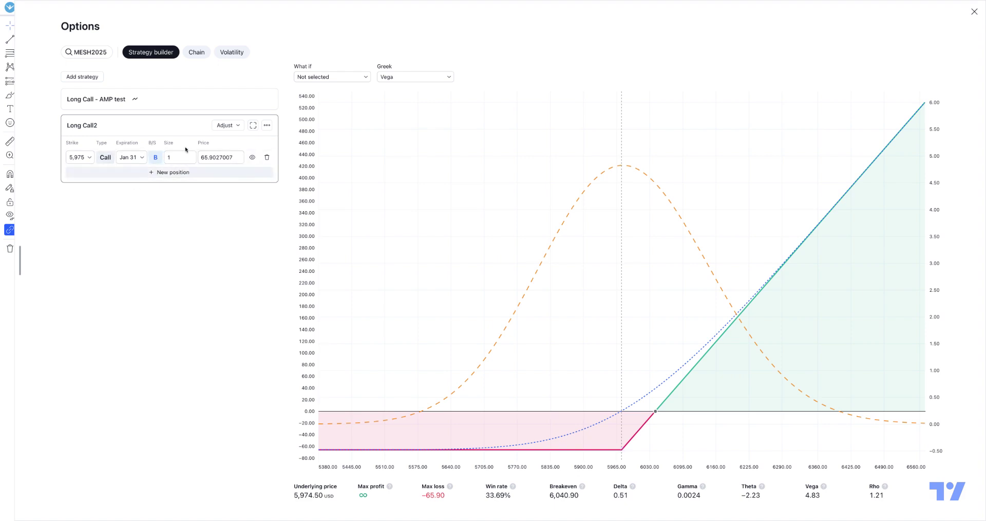
{"action": "left_click", "coordinate": [169, 157]}
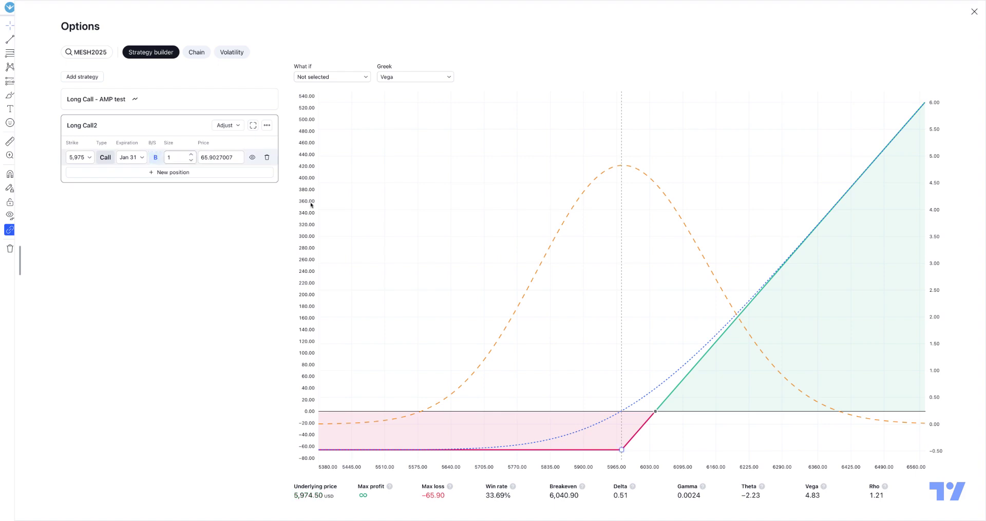
{"action": "left_click", "coordinate": [90, 159]}
{"action": "left_click", "coordinate": [78, 194]}
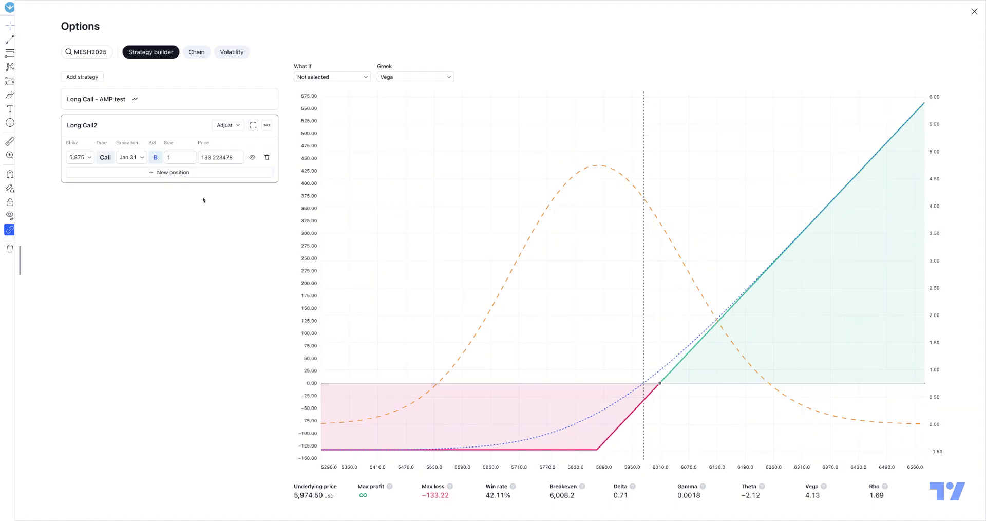
{"action": "left_click", "coordinate": [190, 172]}
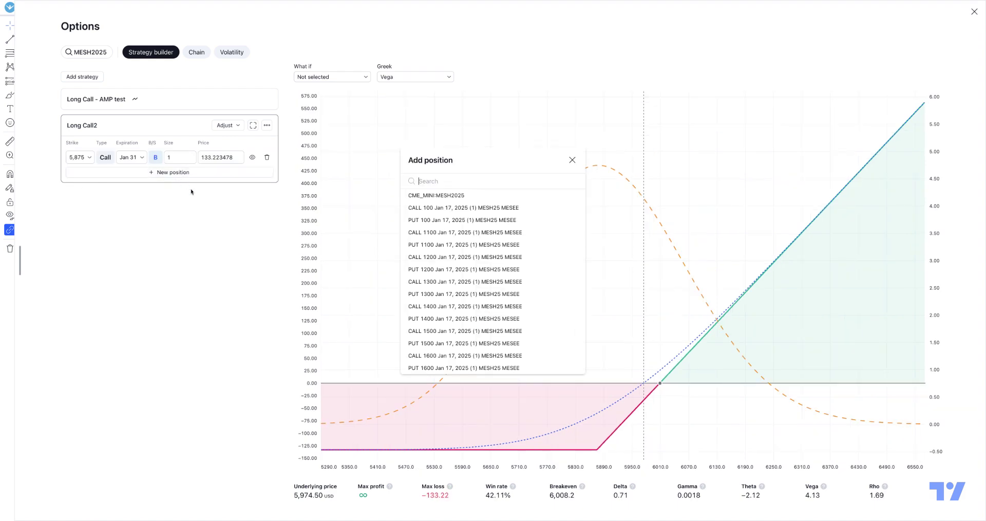
{"action": "key", "text": "Escape"}
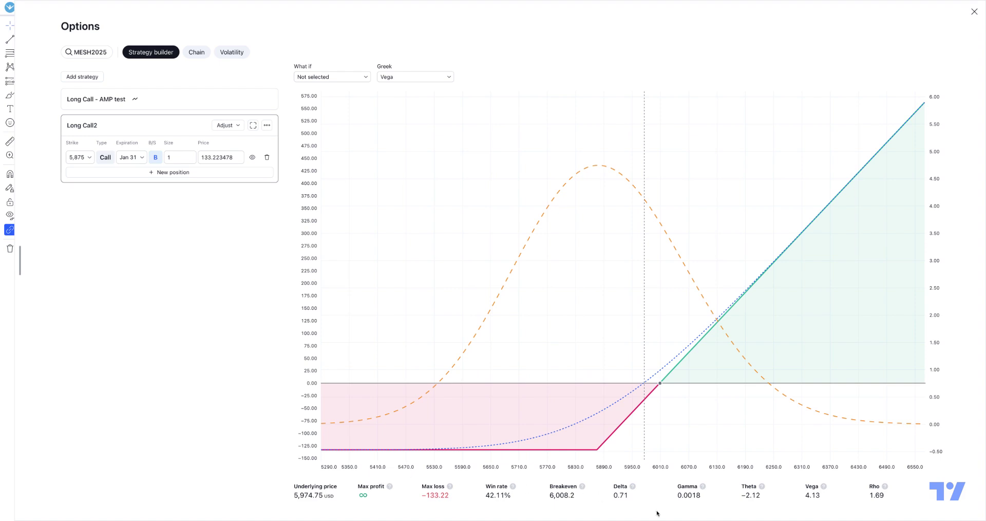
Read the Delta knowledge-base article, then close it and the Options panel
{"action": "left_click", "coordinate": [633, 486]}
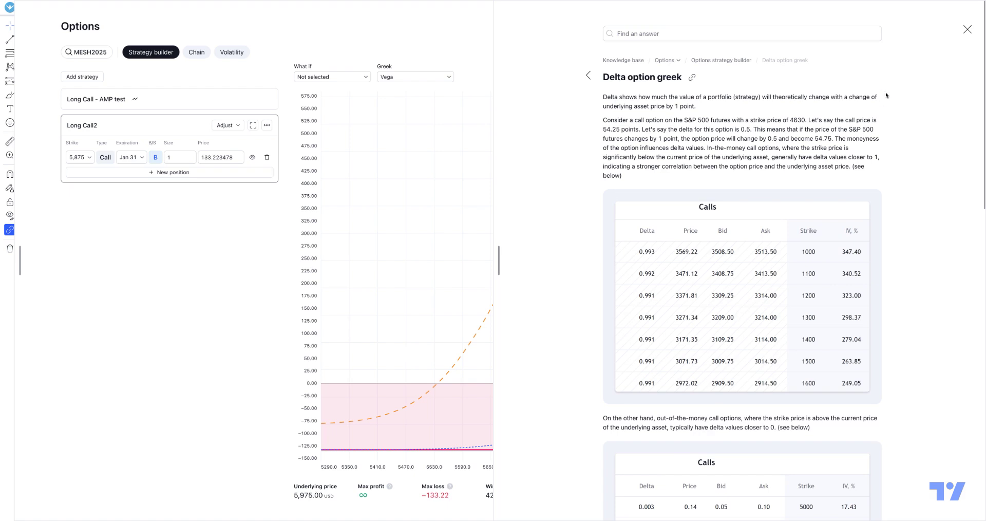
{"action": "left_click", "coordinate": [967, 29]}
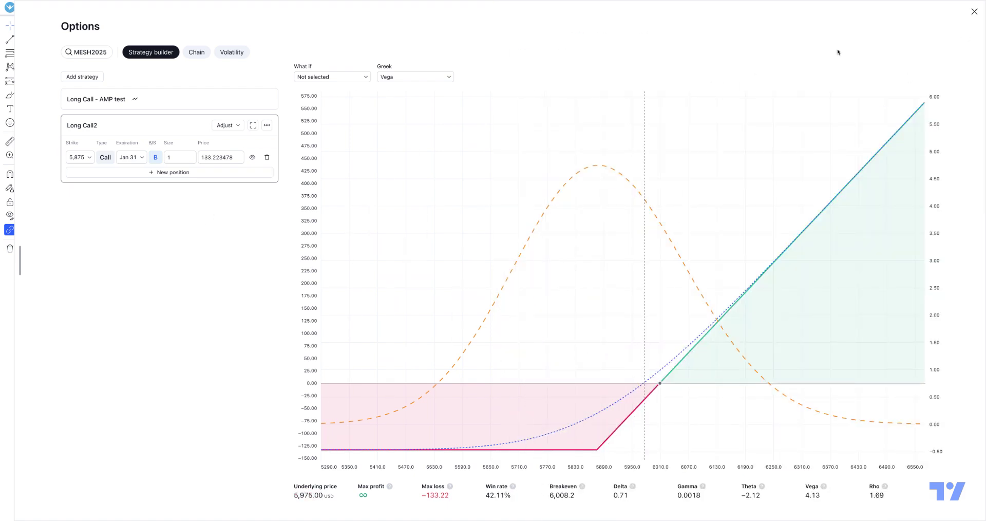
{"action": "left_click", "coordinate": [974, 11]}
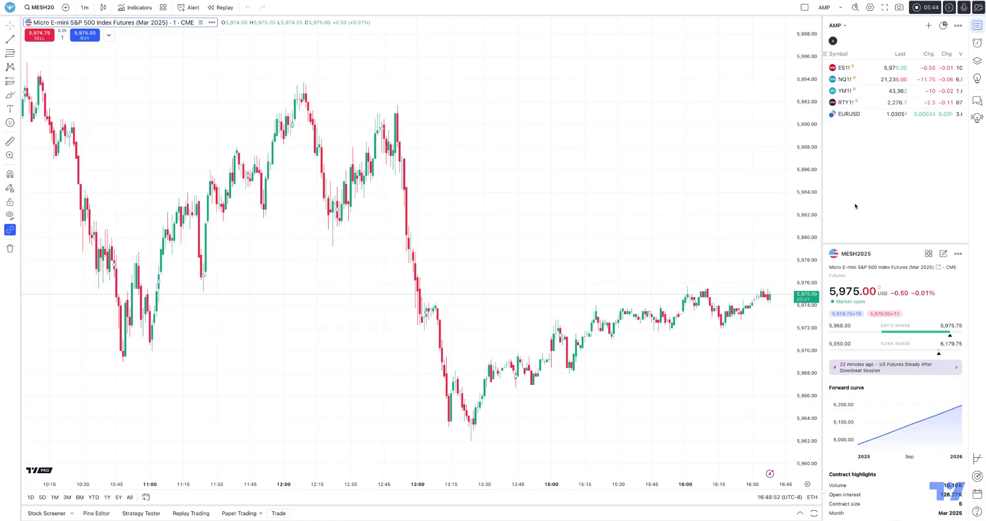